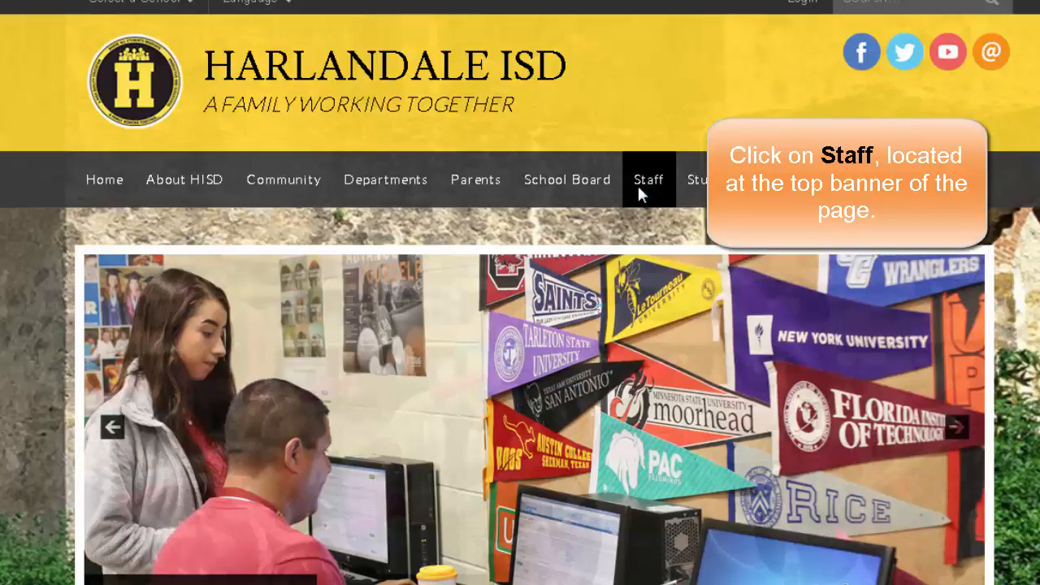
Open Eduphoria from the Harlandale ISD Staff page and launch the forethought application.
left_click(636, 181)
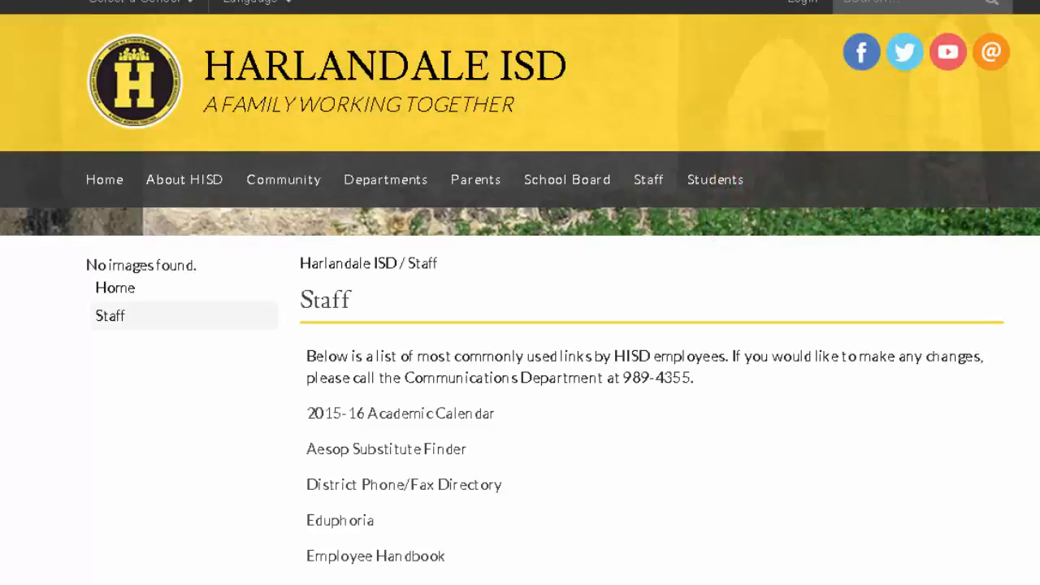
scroll(520, 293, "down", 2)
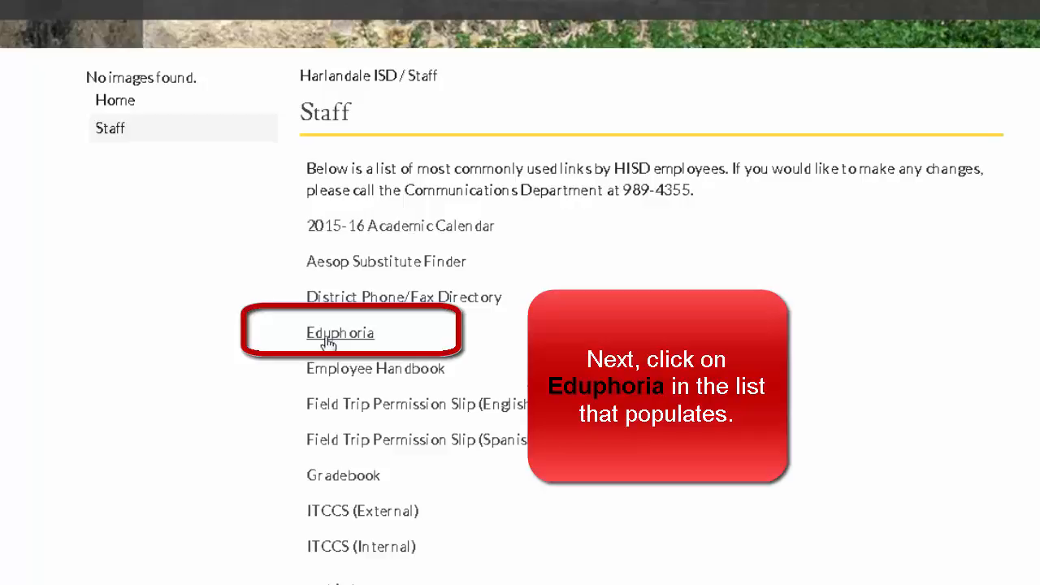
left_click(329, 340)
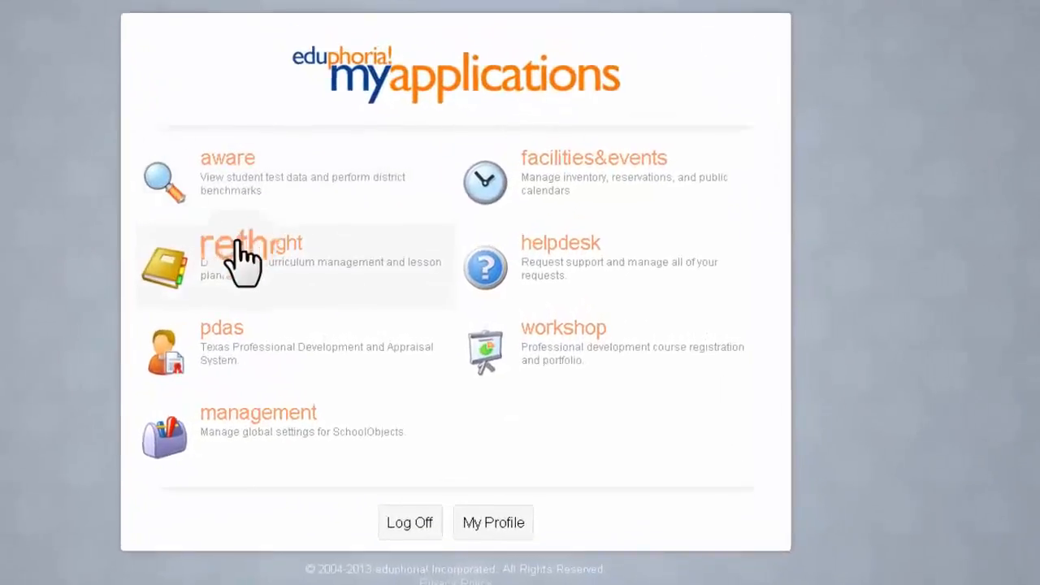
left_click(237, 248)
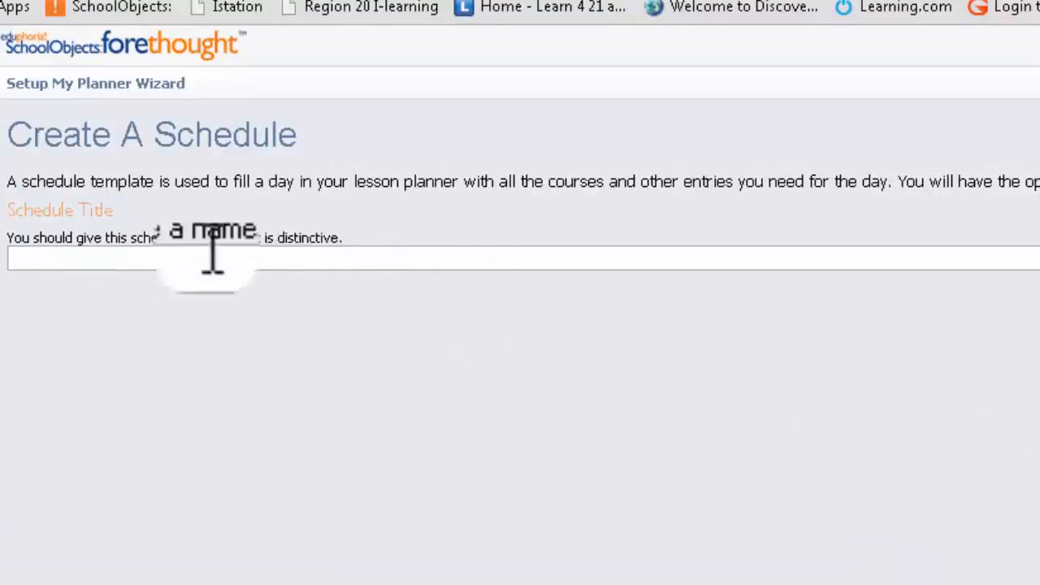
Title the new schedule with the teacher's surname followed by "3rd Grade ELA" and continue to its entries.
left_click(248, 261)
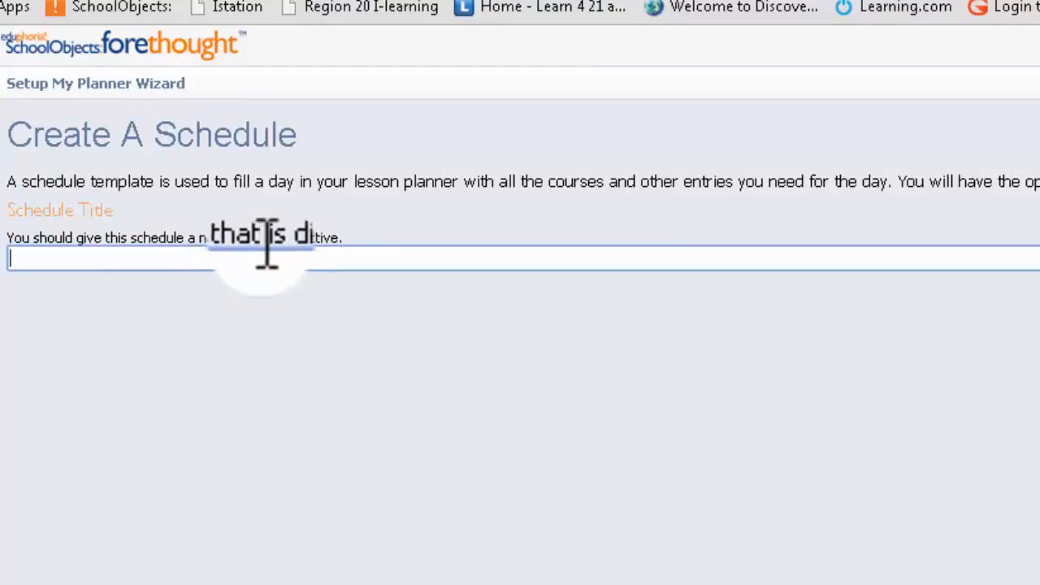
type("E")
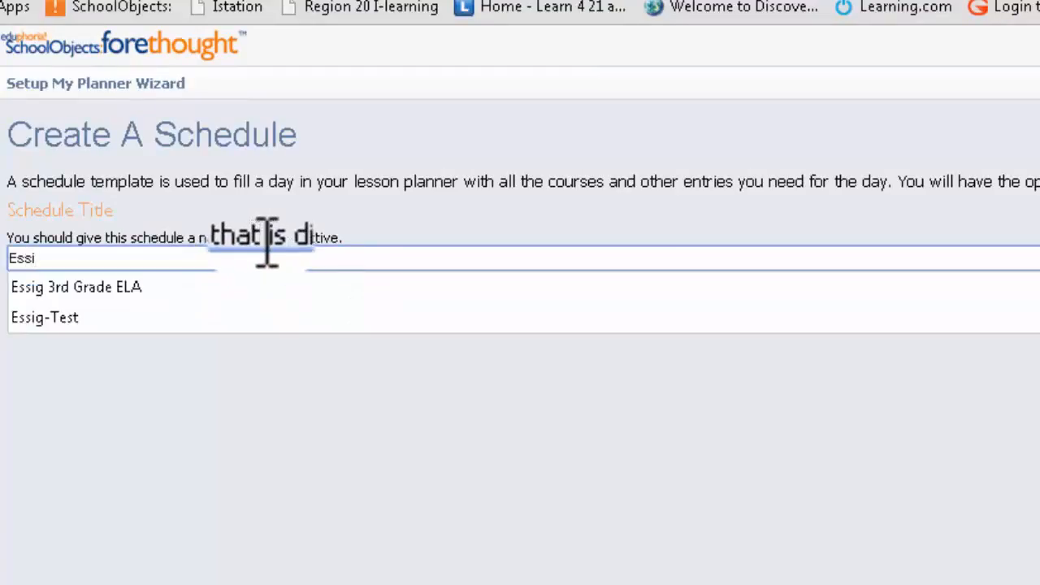
type("ssi")
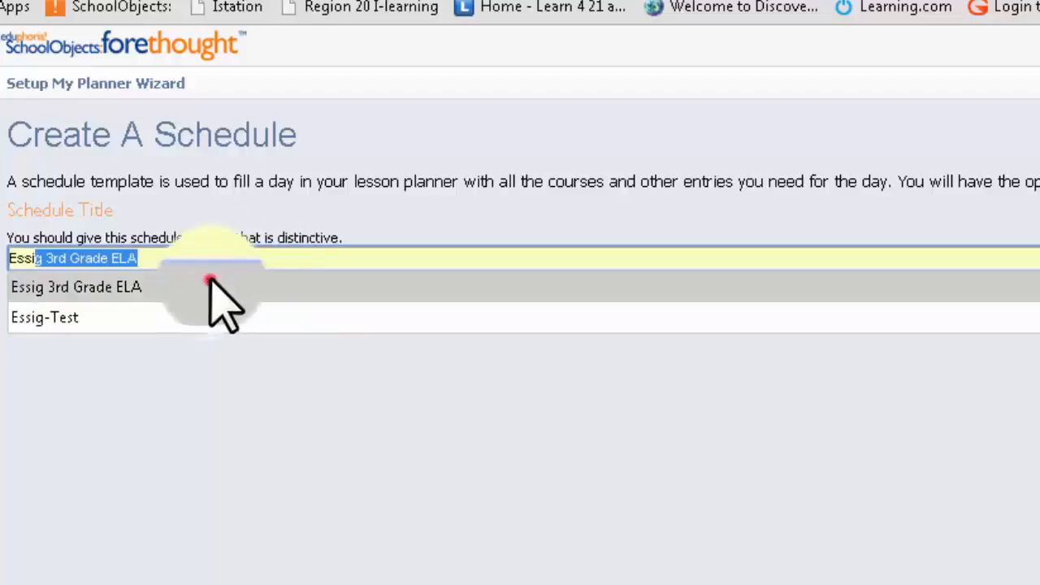
left_click(225, 288)
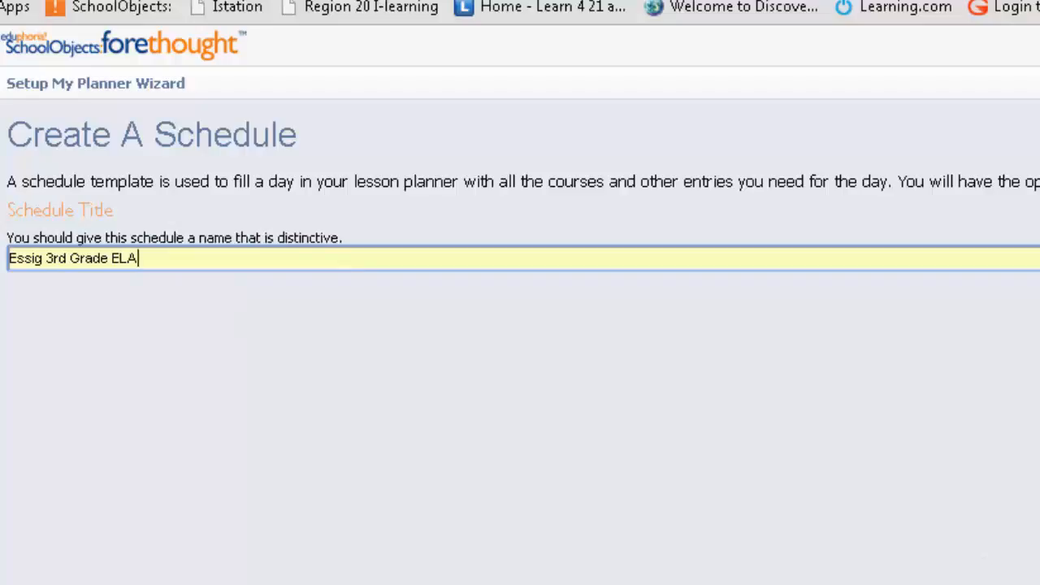
left_click(1013, 528)
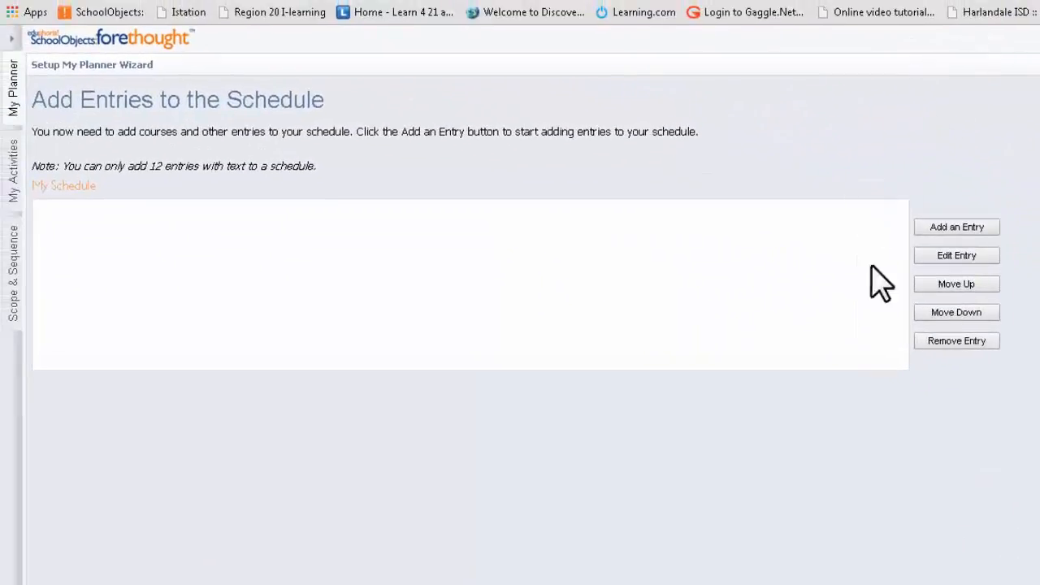
Add the Elementary Third Grade course English Language Arts and Reading, Grade 3 to the schedule, keeping its default entry title.
left_click(975, 227)
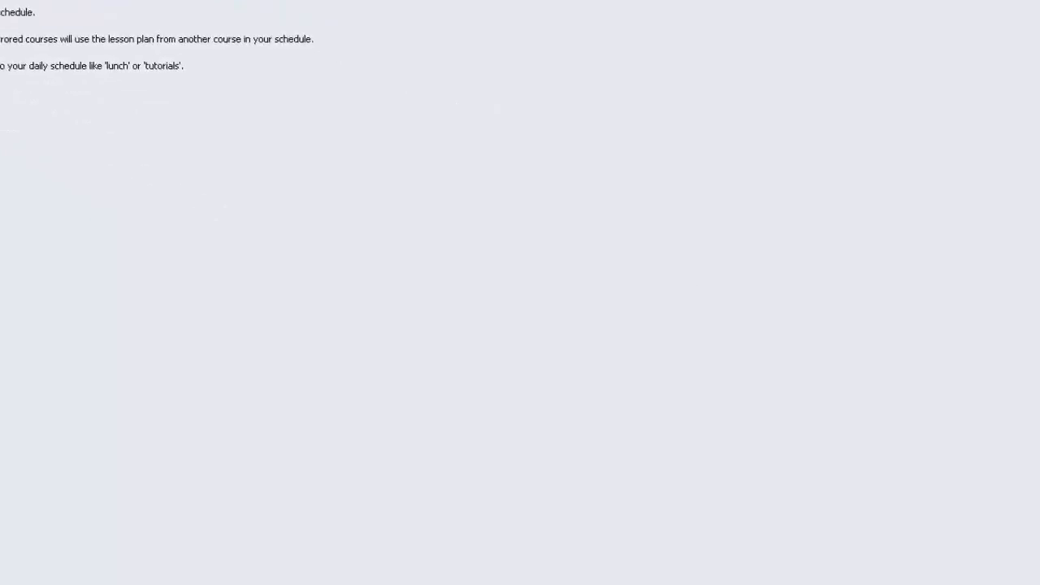
left_click(946, 532)
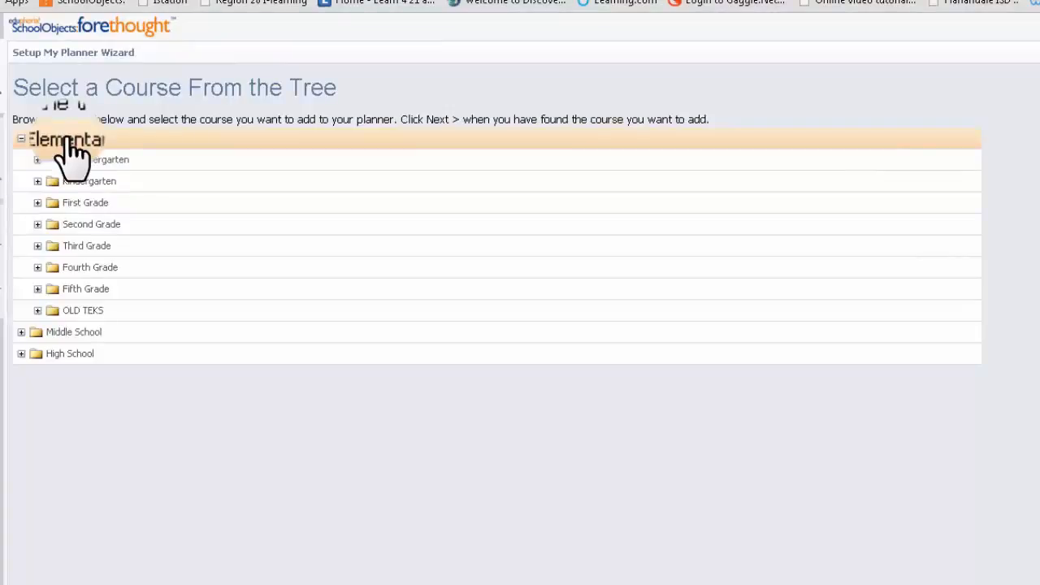
left_click(85, 245)
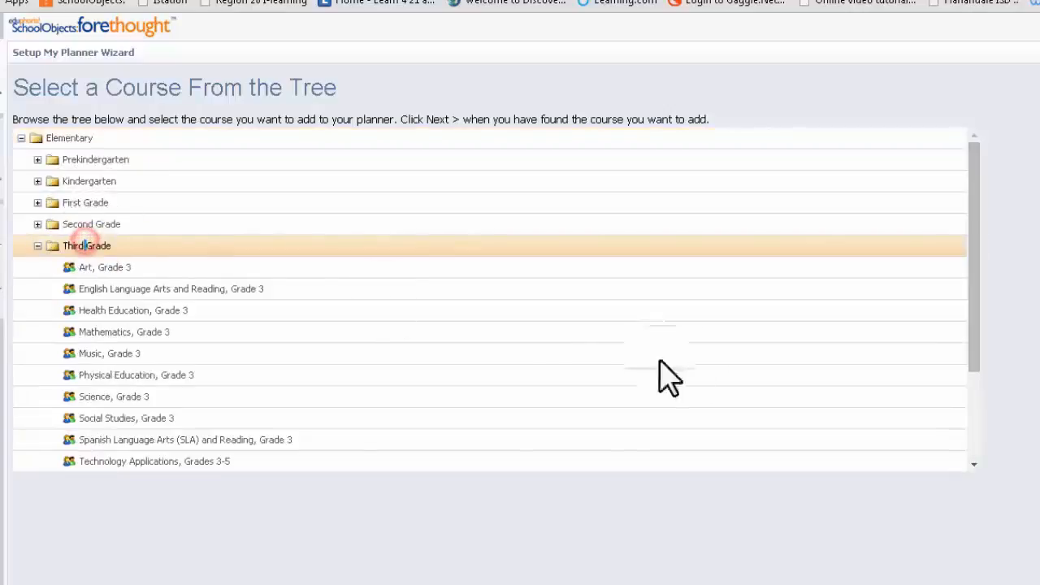
left_click(213, 302)
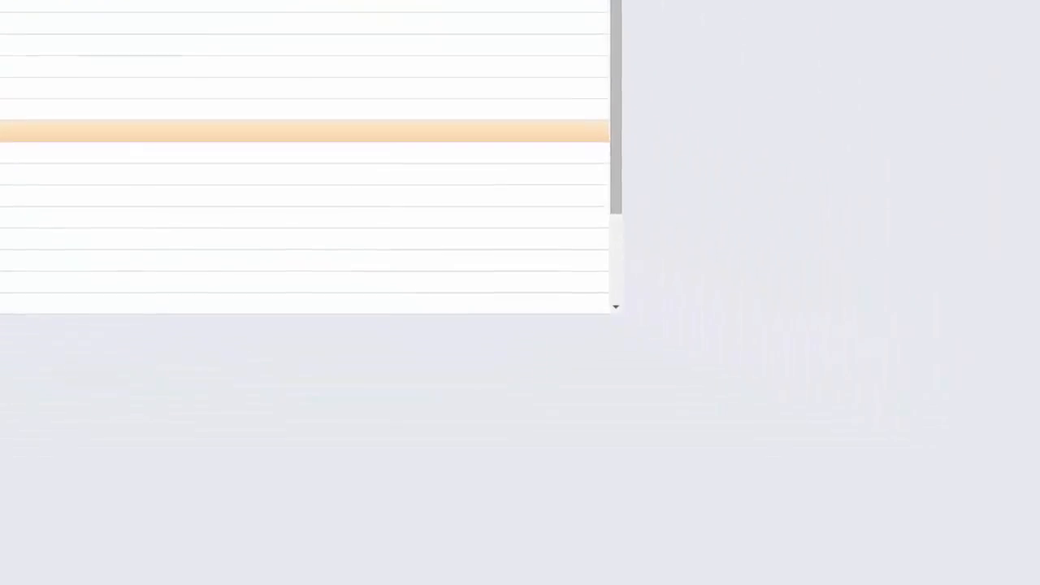
left_click(1008, 554)
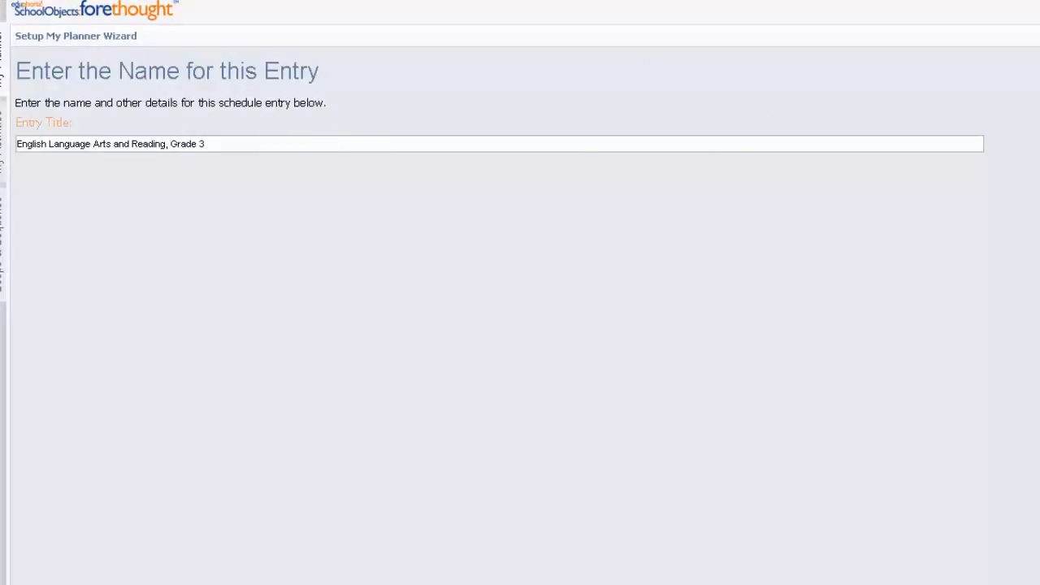
left_click(967, 532)
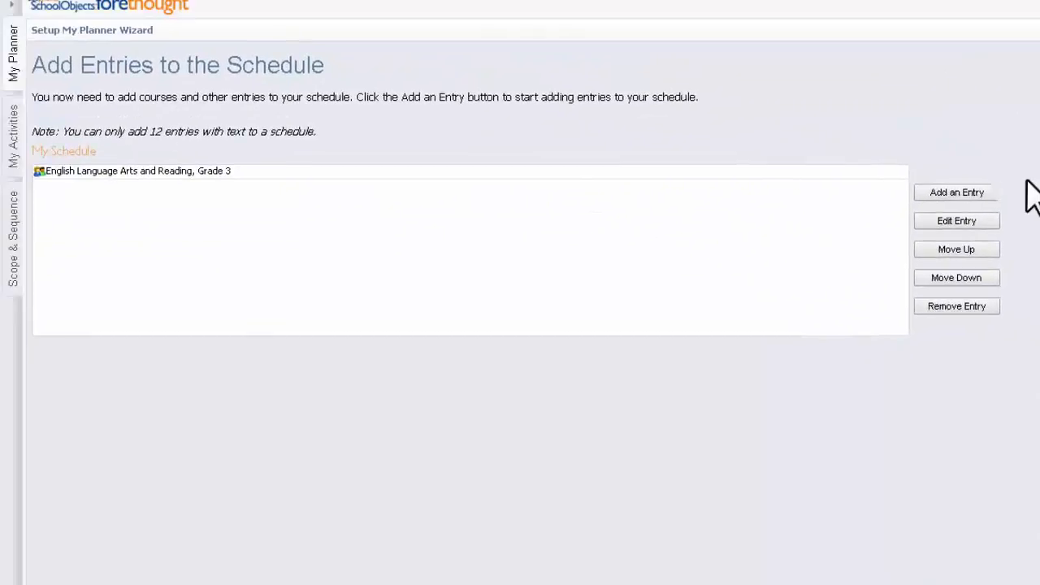
Add the Fourth Grade course English Language Arts and Reading, Grade 4 to the same schedule and finish its entries.
left_click(975, 192)
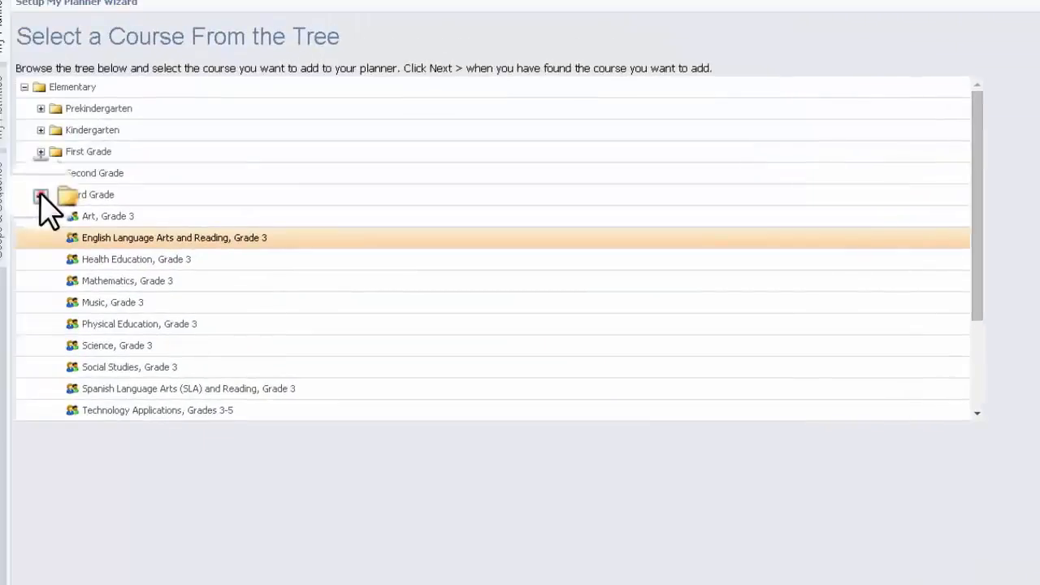
left_click(41, 194)
double_click(78, 216)
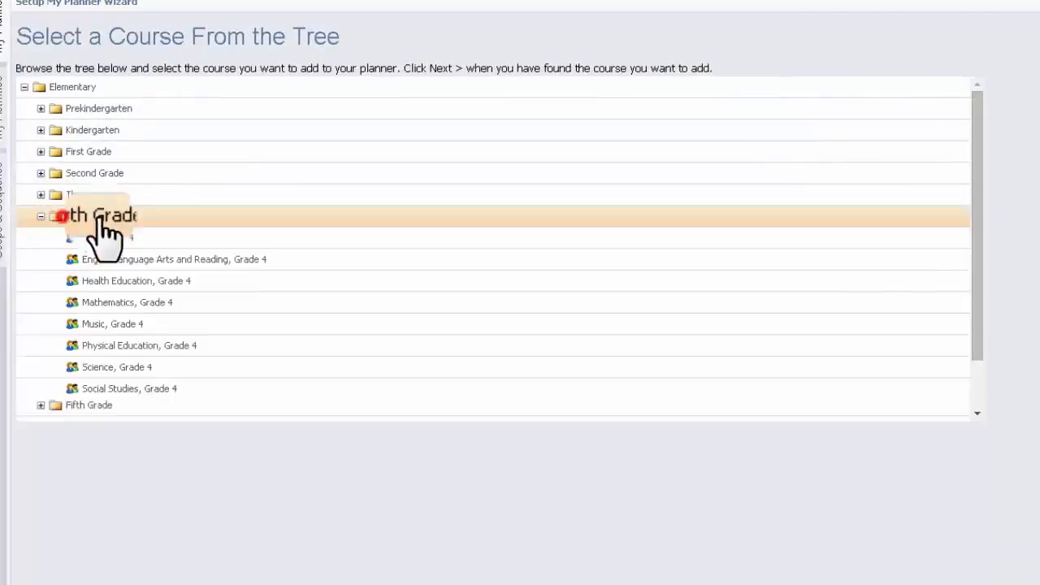
left_click(172, 260)
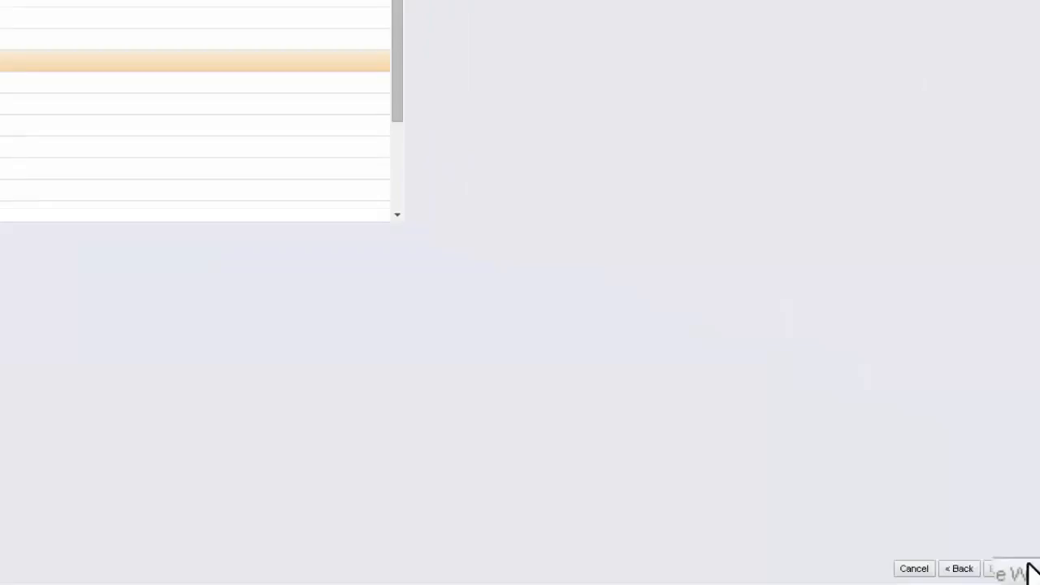
left_click(1012, 566)
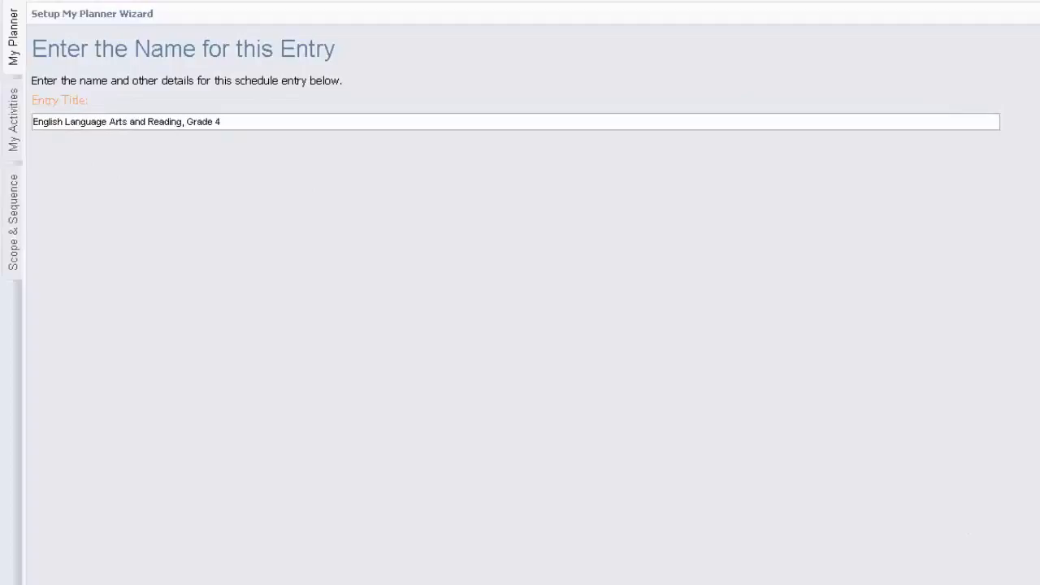
left_click(1006, 556)
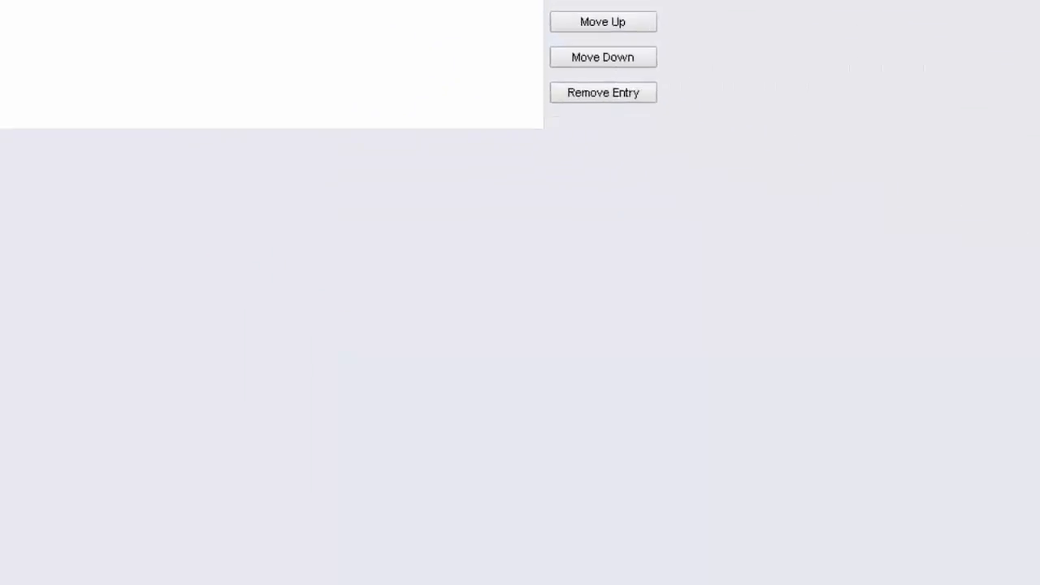
left_click(1008, 521)
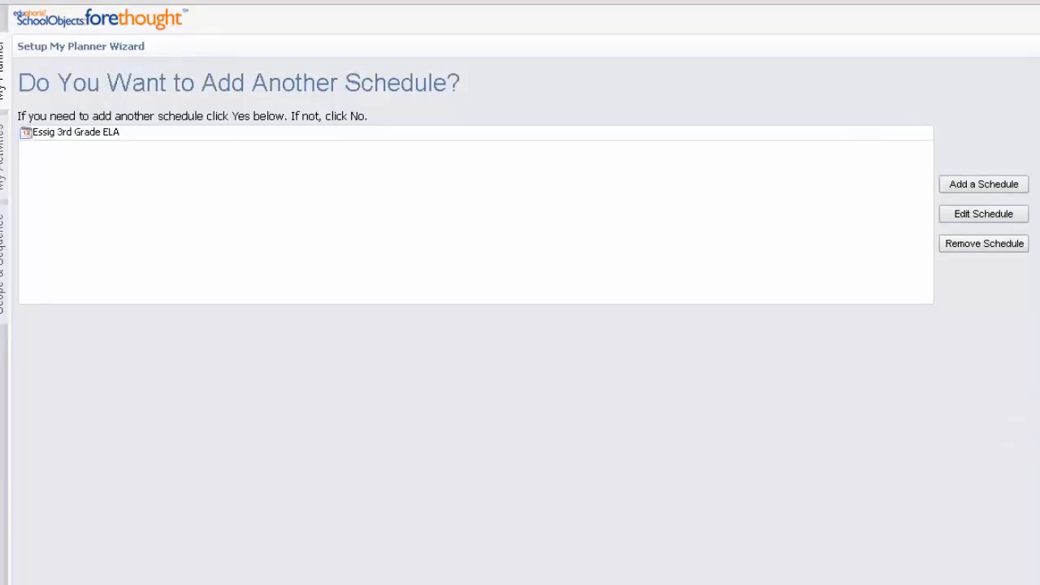
Create a second schedule titled with the teacher's surname followed by "4th Grade ELA" and continue to its entries.
left_click(974, 184)
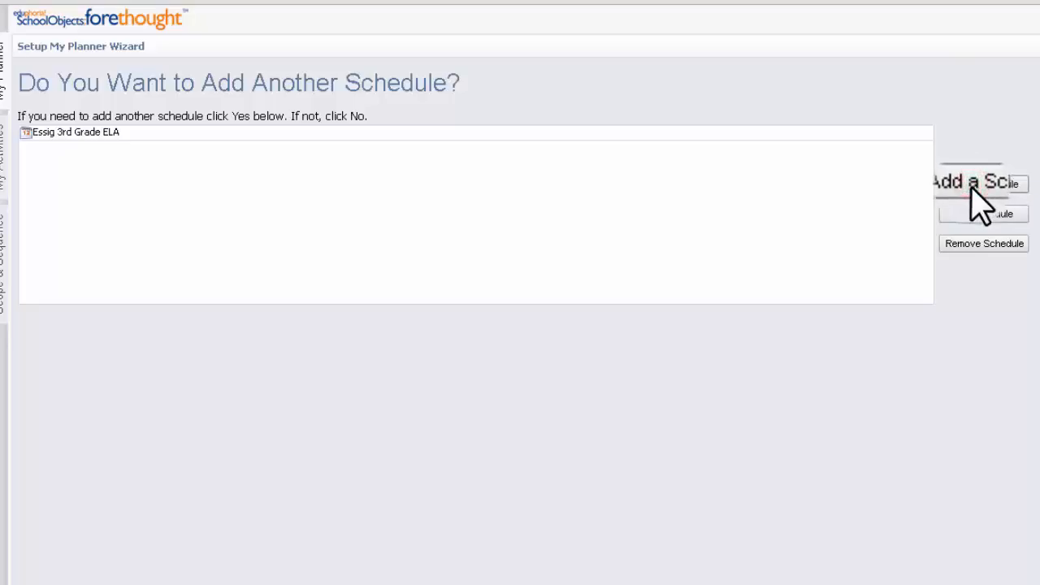
left_click(894, 171)
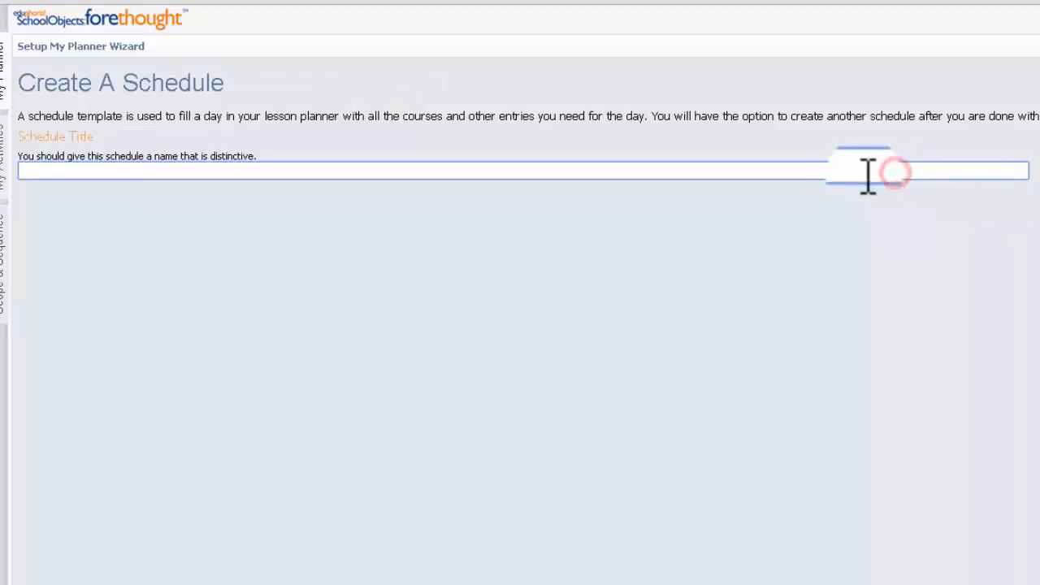
type("Essigf")
key("BackSpace")
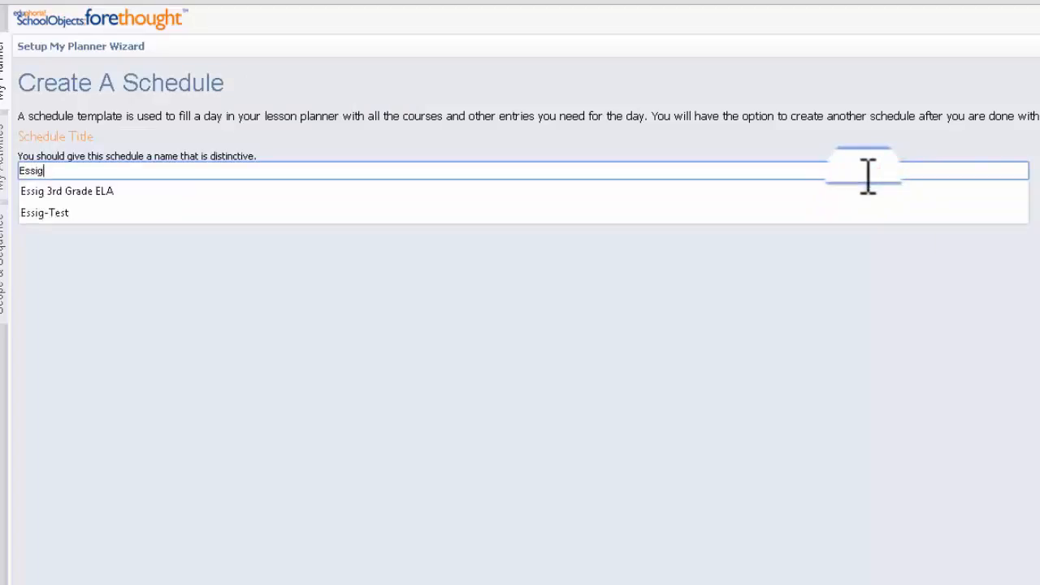
type("4th Grade ELA")
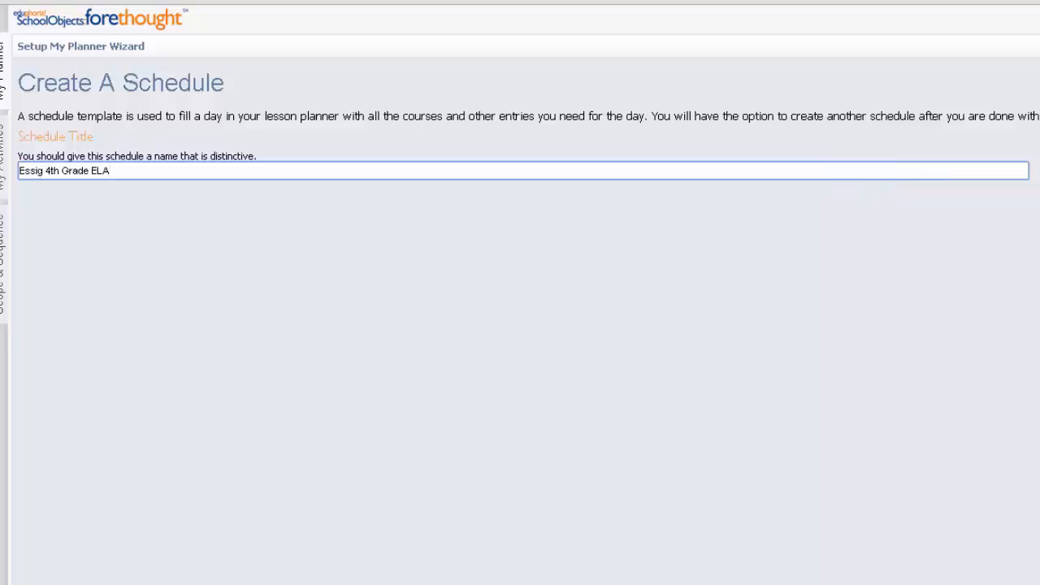
key("Tab")
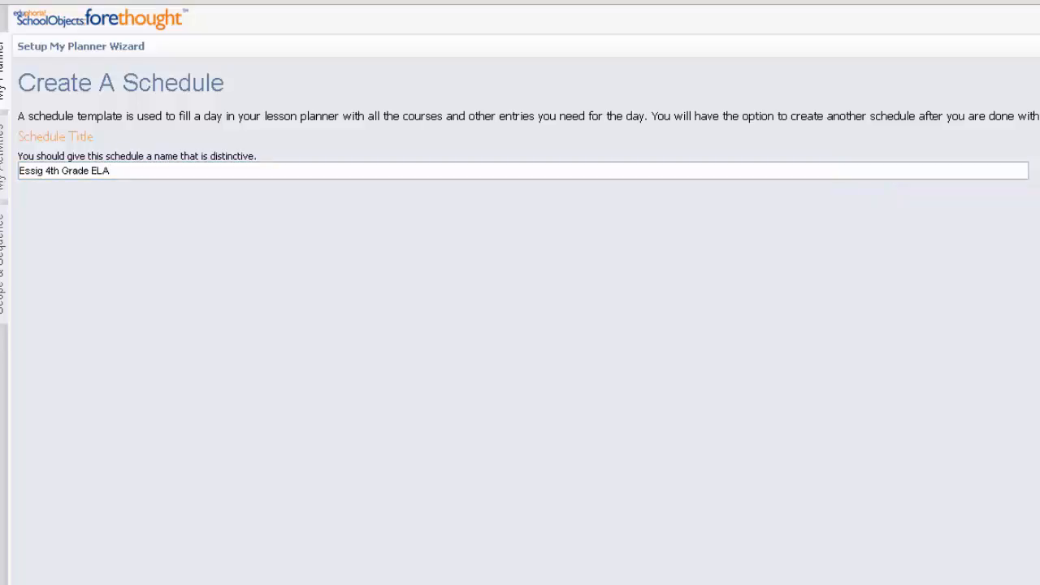
key("Return")
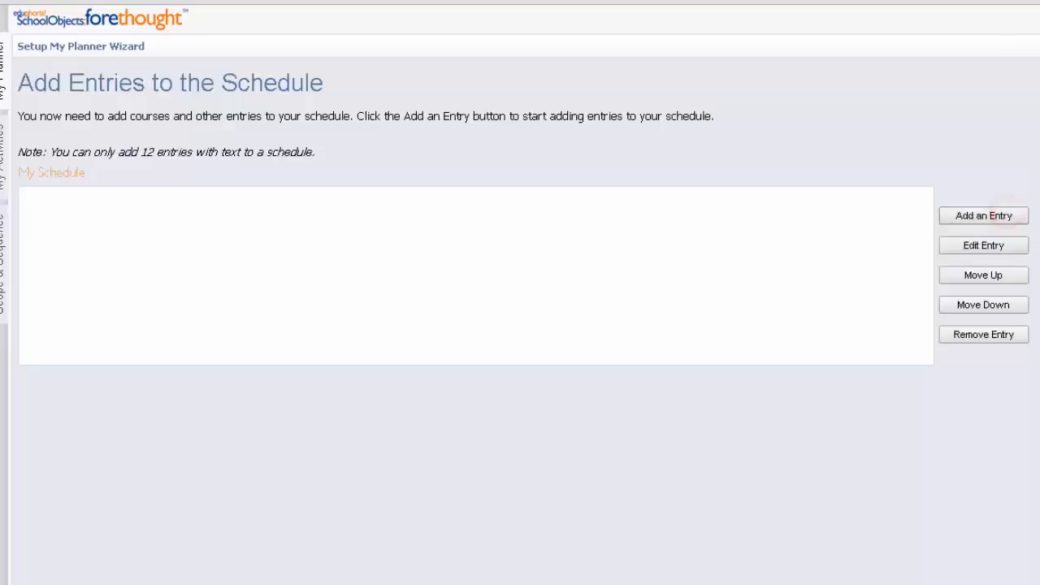
Add English Language Arts and Reading, Grade 4 to the second schedule as a course with learning standards.
left_click(981, 216)
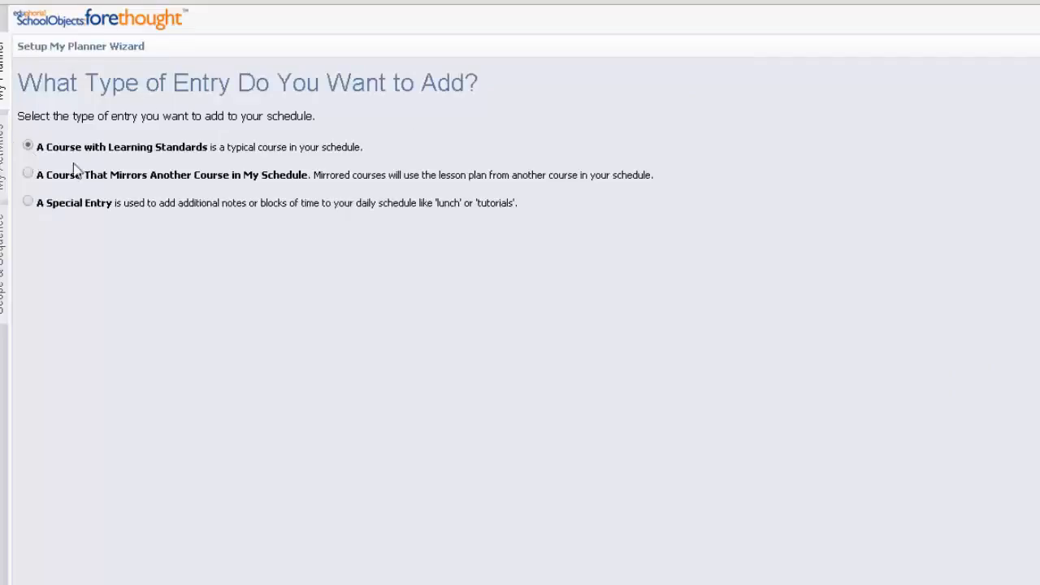
left_click(1007, 569)
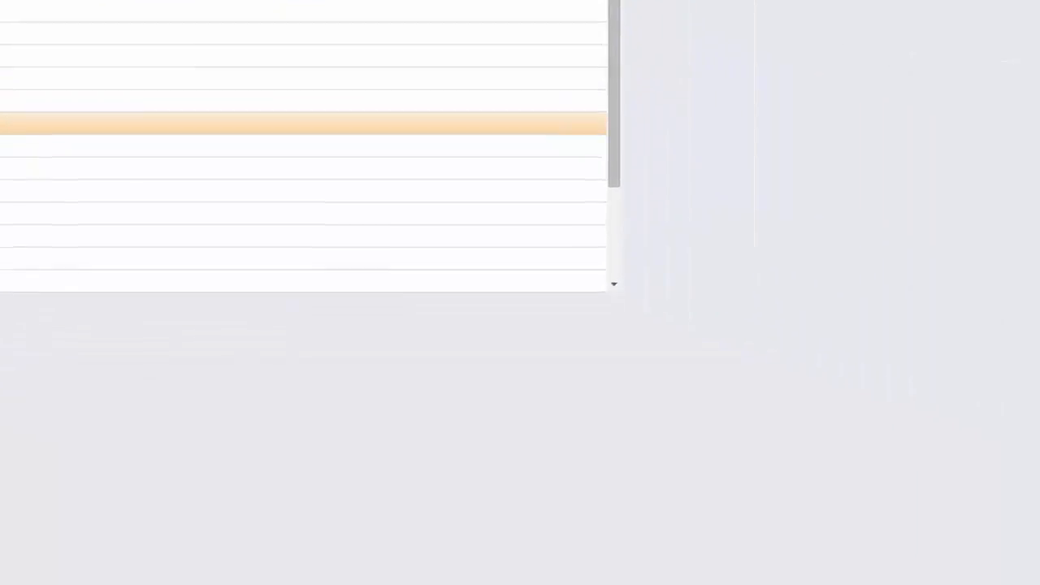
left_click(1005, 554)
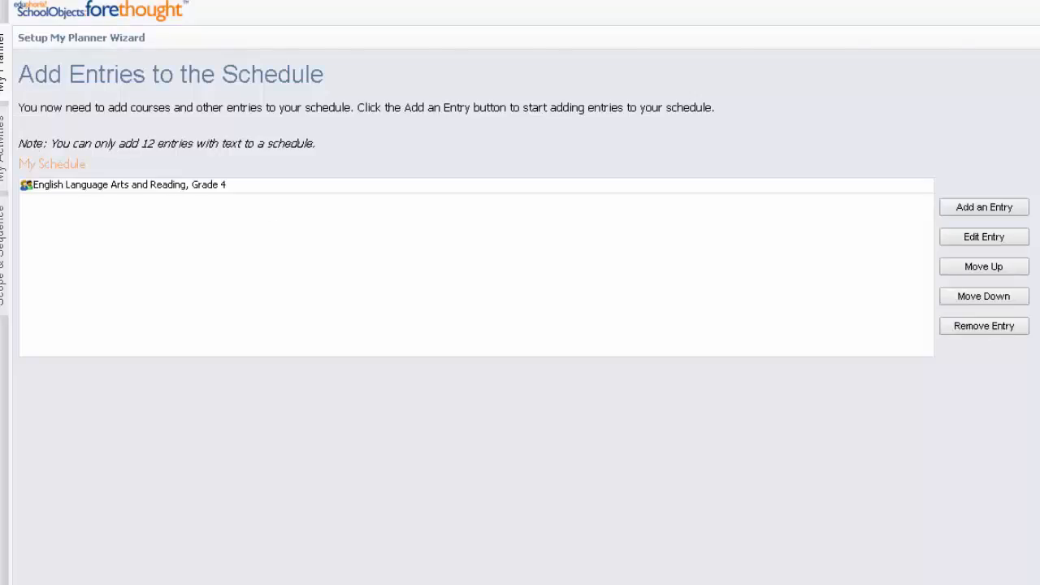
left_click(222, 187)
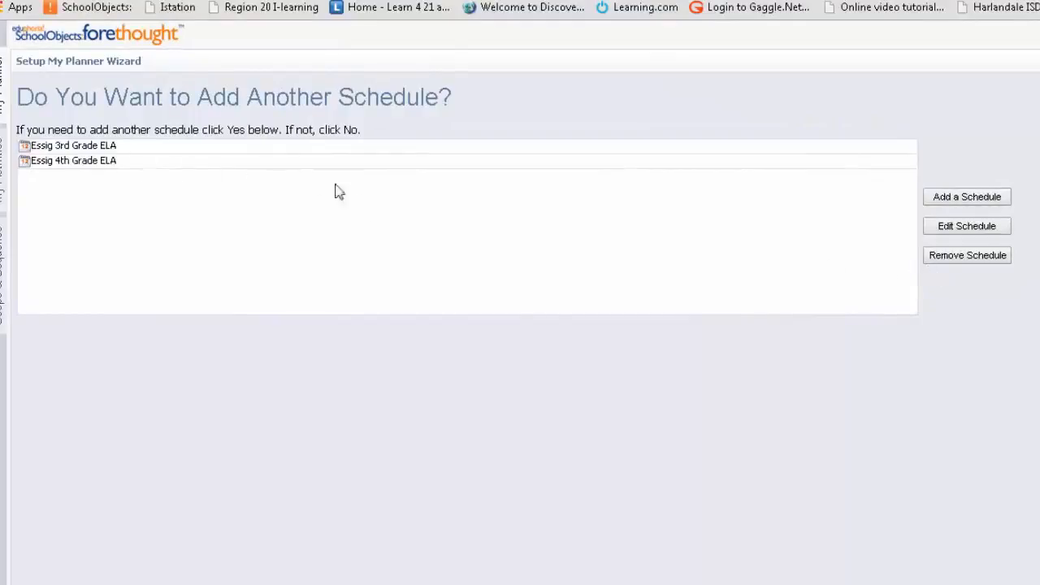
Review both schedules, decline adding another one, and complete the planner setup to begin using forethought.
left_click(126, 147)
left_click(162, 162)
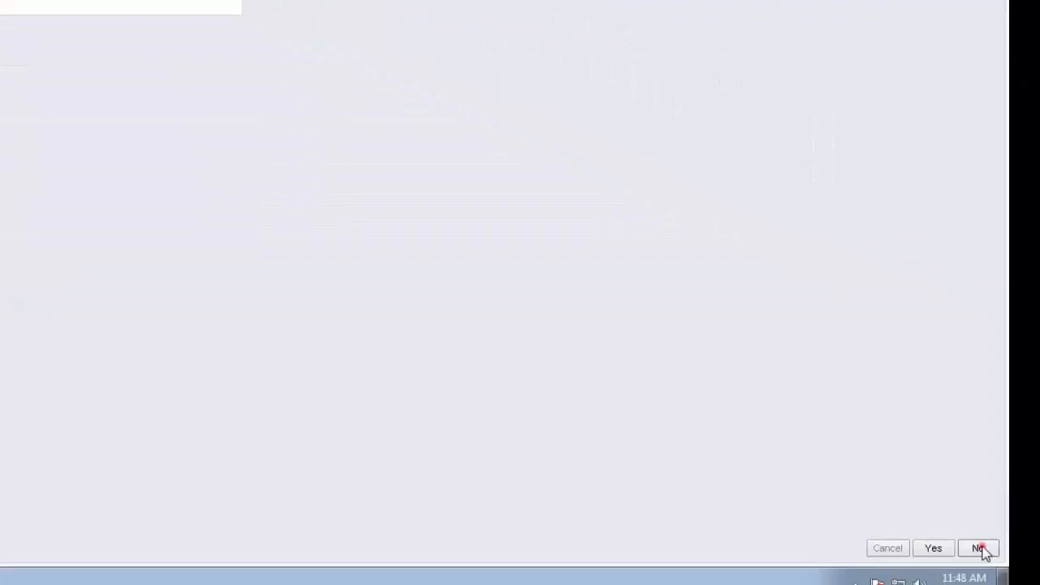
left_click(982, 547)
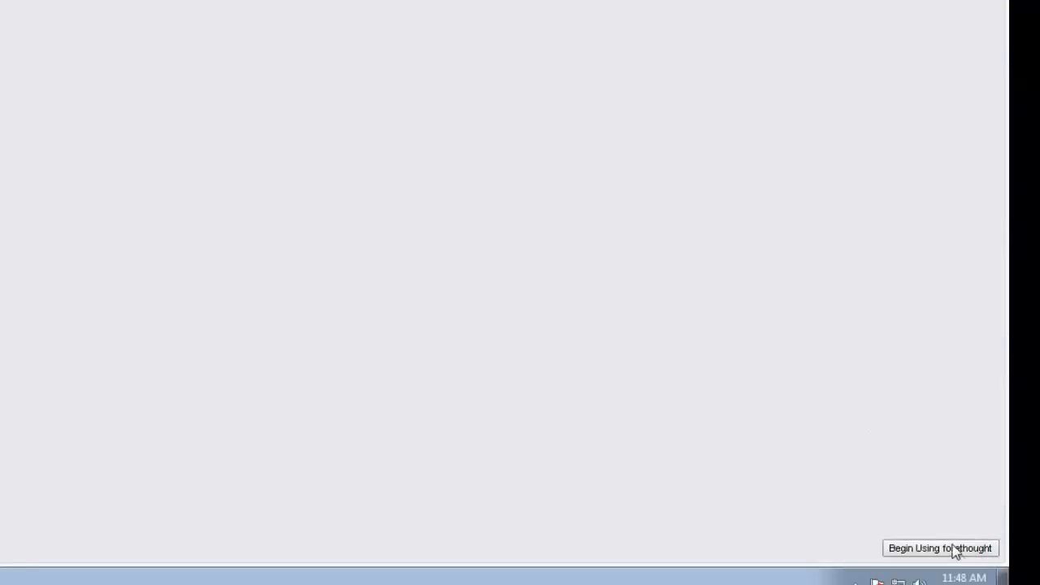
left_click(957, 552)
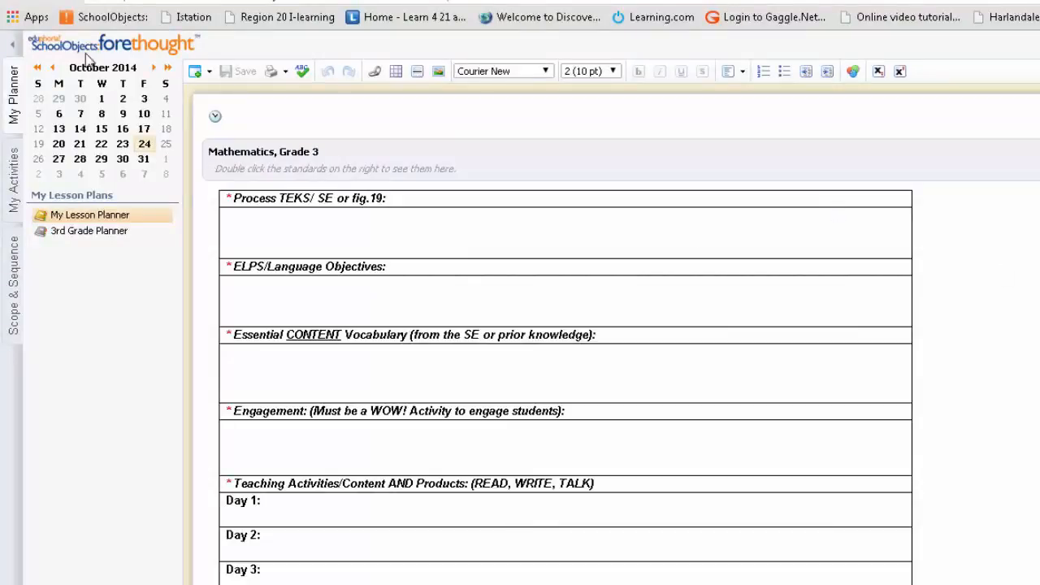
Open the October 31, 2014 lesson plan, then browse the calendar by month to January 2015 and back to November 2014.
left_click(143, 161)
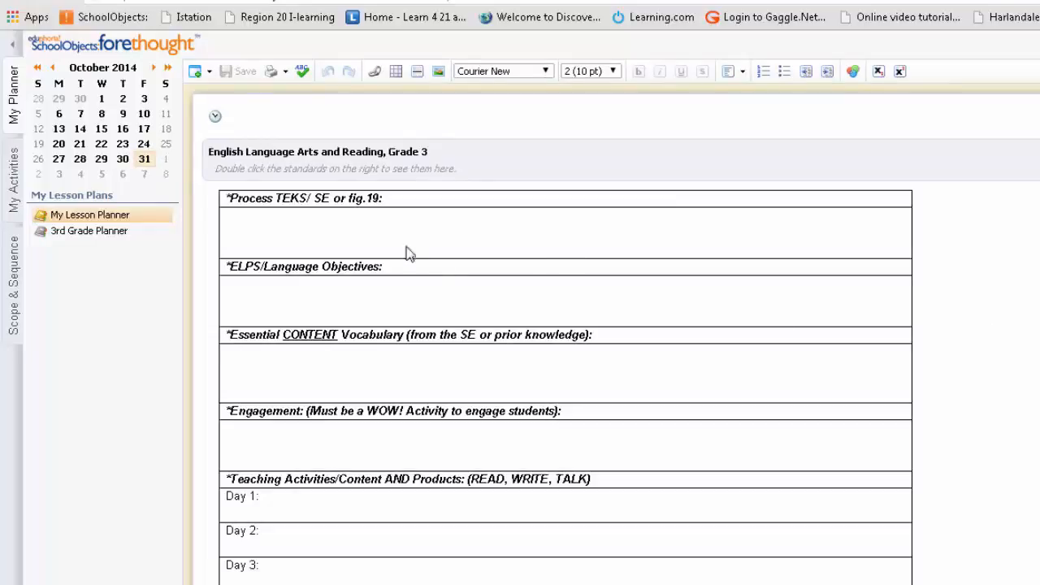
left_click(152, 69)
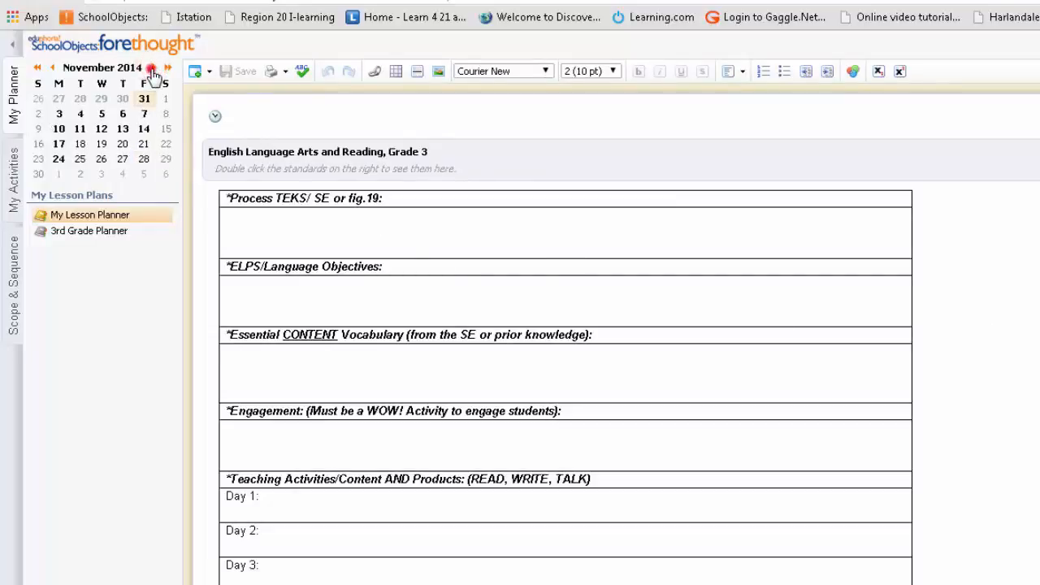
left_click(153, 69)
left_click(153, 69)
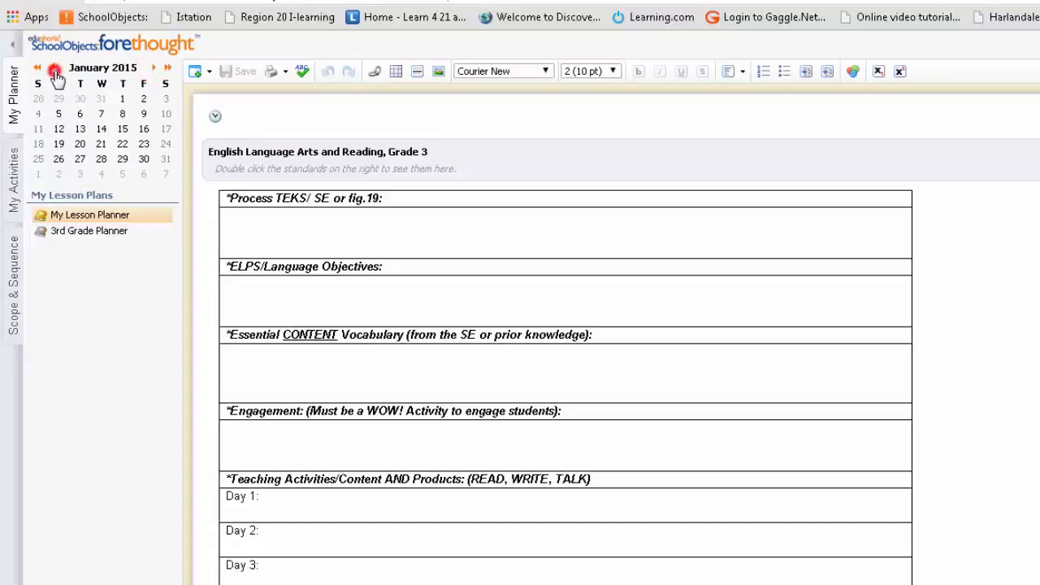
left_click(52, 68)
left_click(52, 68)
Browse the calendar by year back to November 2012 and forward again to November 2014.
left_click(36, 68)
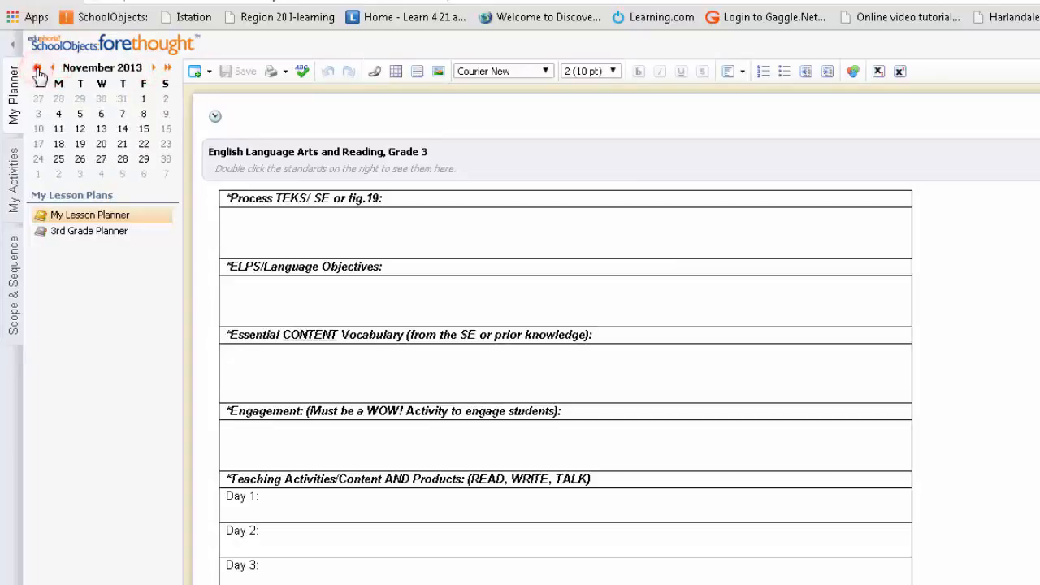
left_click(37, 68)
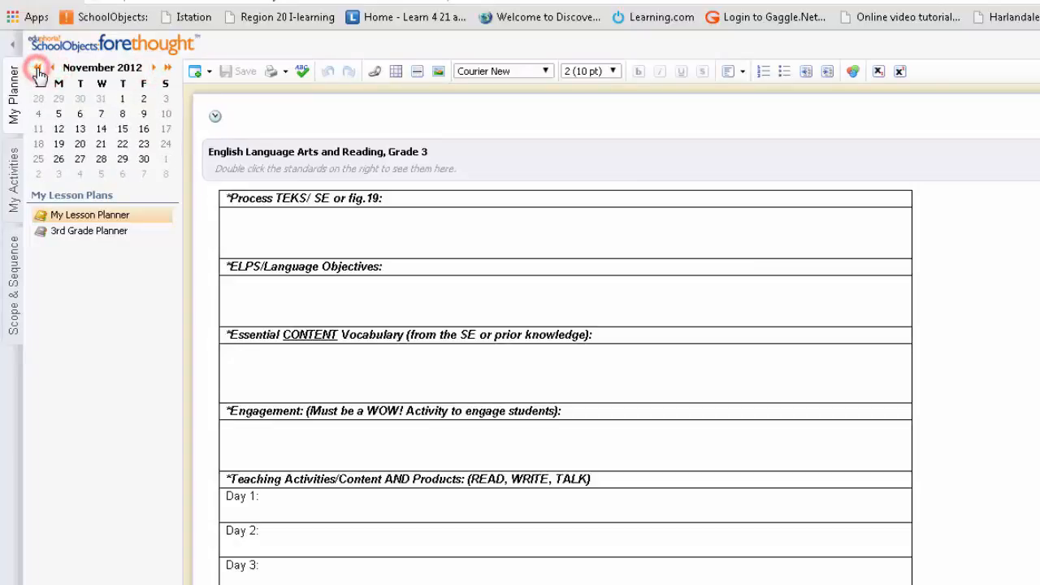
left_click(167, 69)
left_click(168, 69)
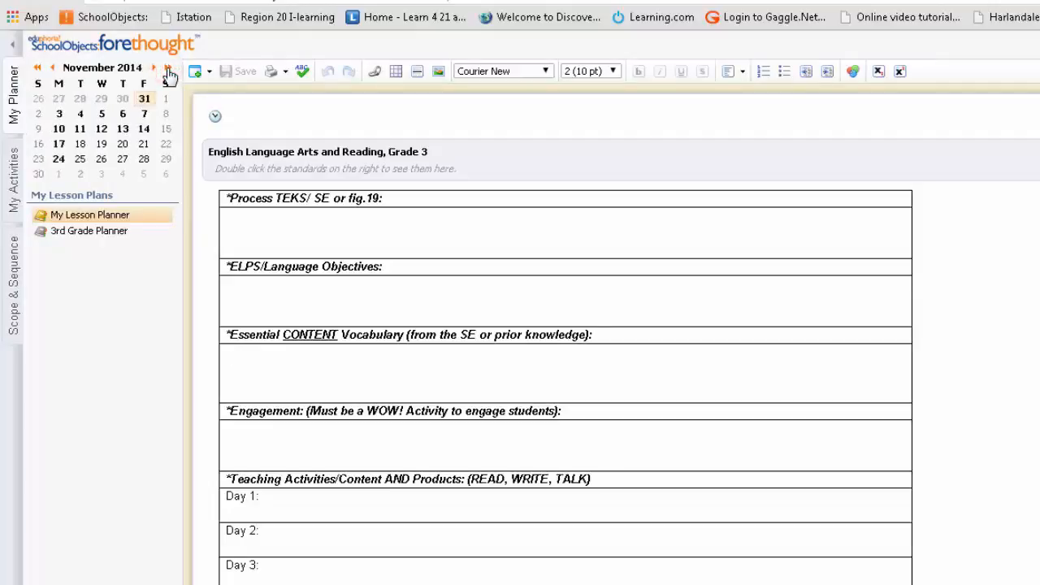